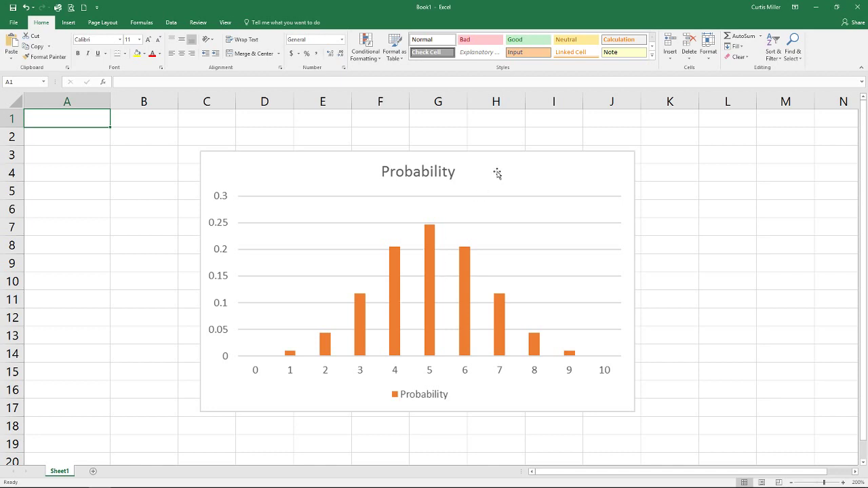
Move the chart to the right and enter P(Success) with 0.5 in A1:B1.
drag(339, 189, 756, 169)
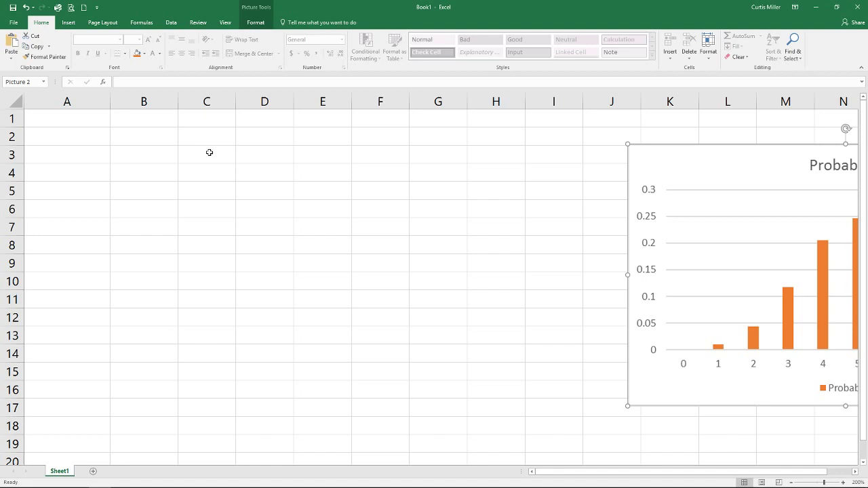
click(45, 122)
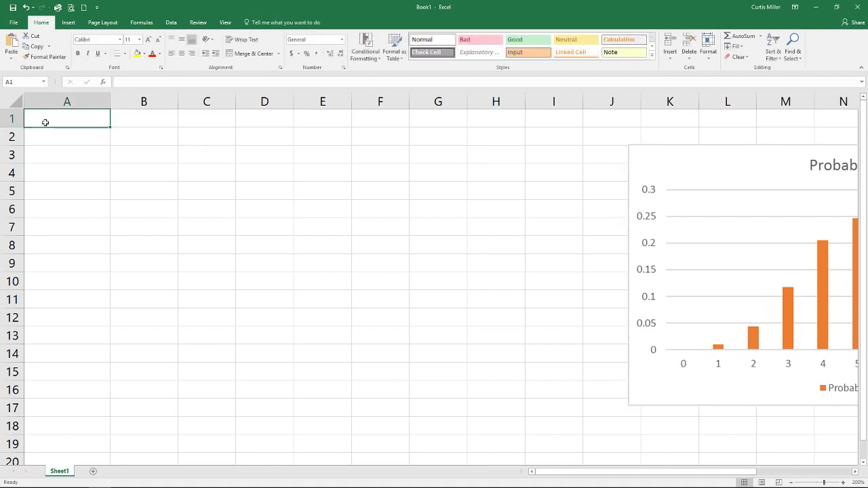
text(P)
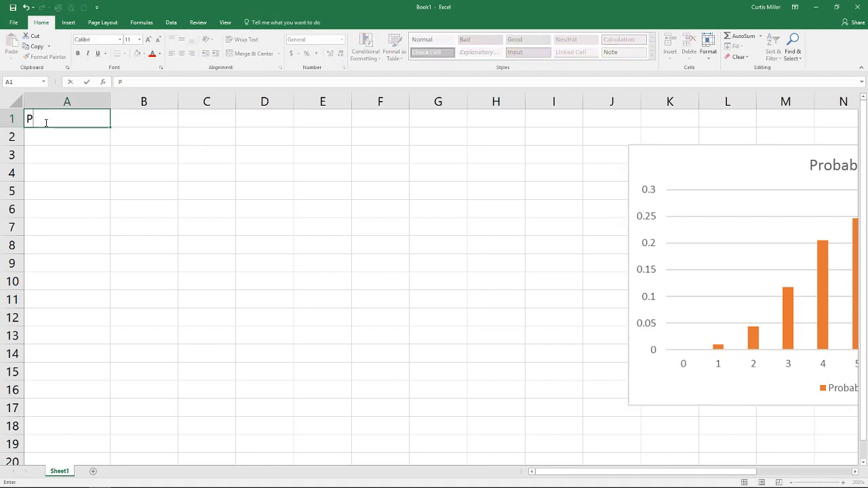
text((Success))
key(Tab)
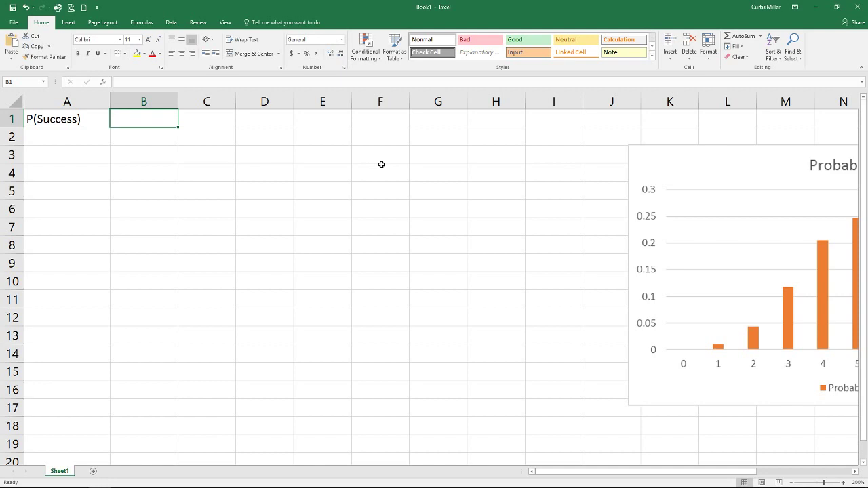
text(0.5)
key(Return)
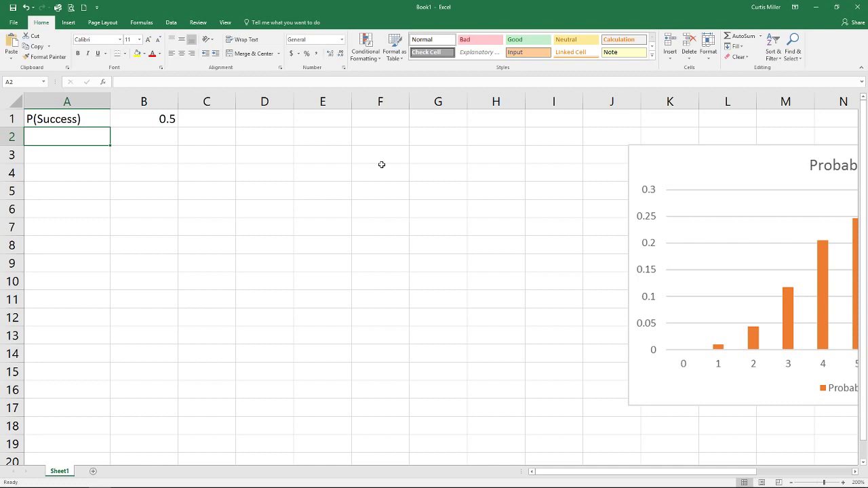
Enter # of Trials with value 10 in A2:B2.
text(#)
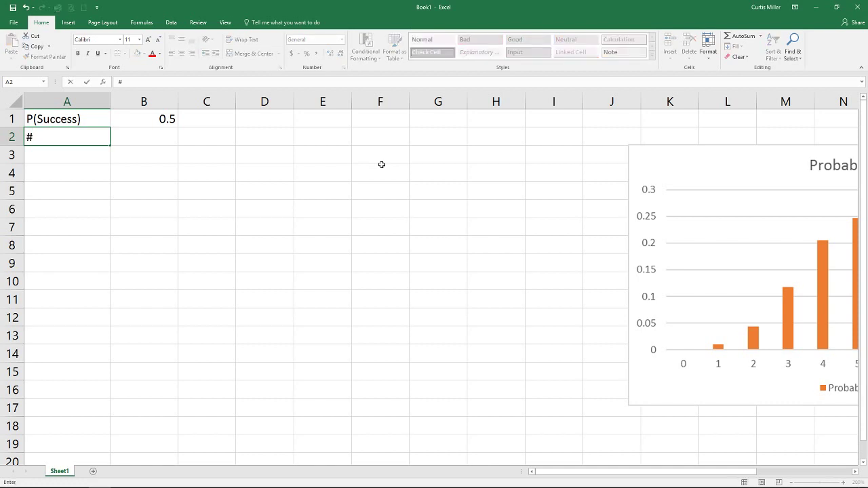
text( of Trials)
key(Tab)
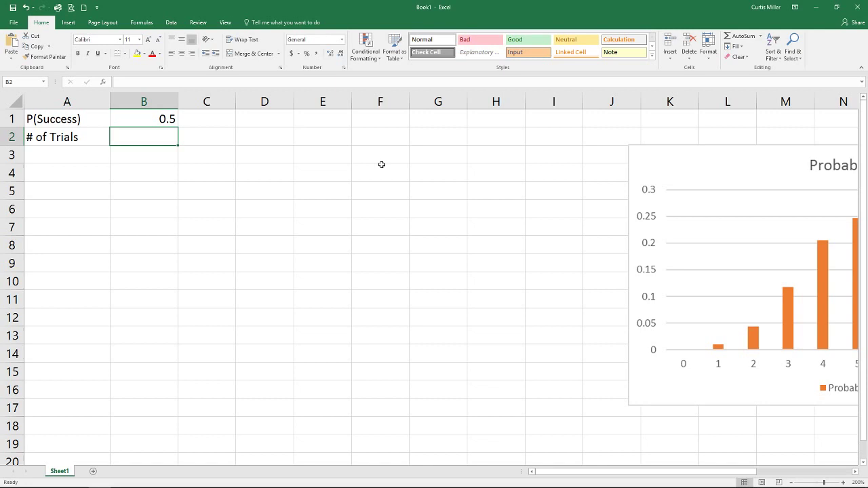
text(10)
key(Return)
key(Return)
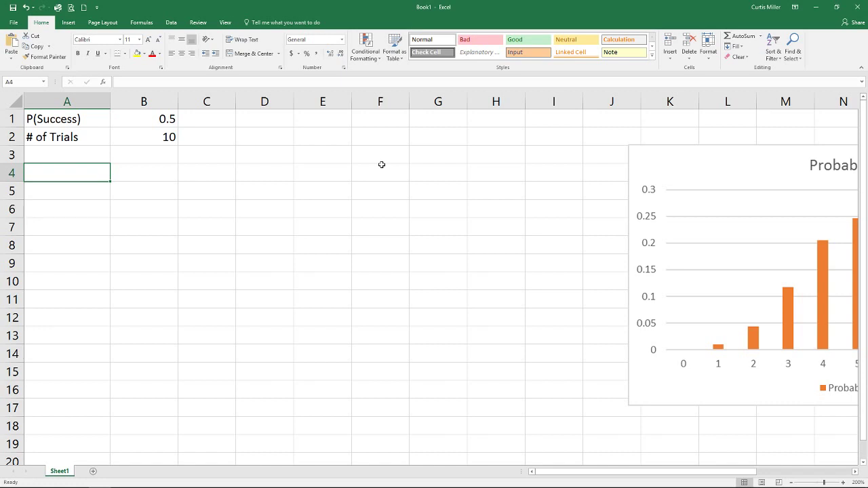
Type the header '# Success' in A4, fixing the typo.
text(#)
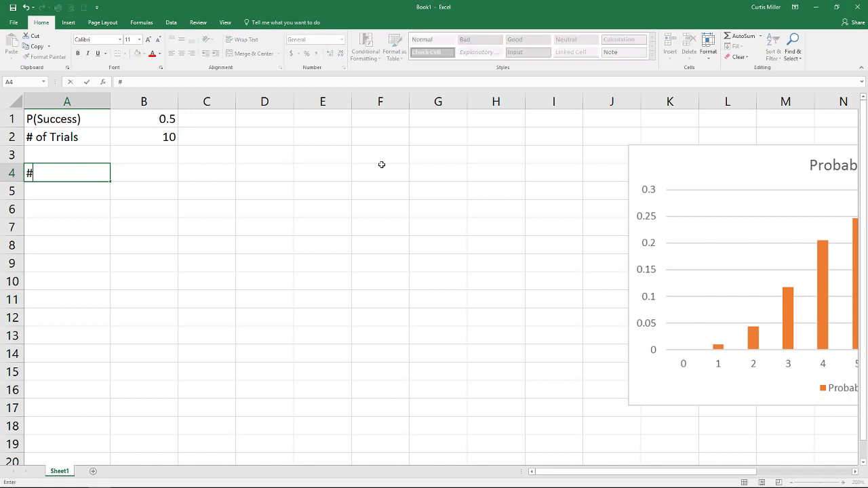
text( Success)
key(Return)
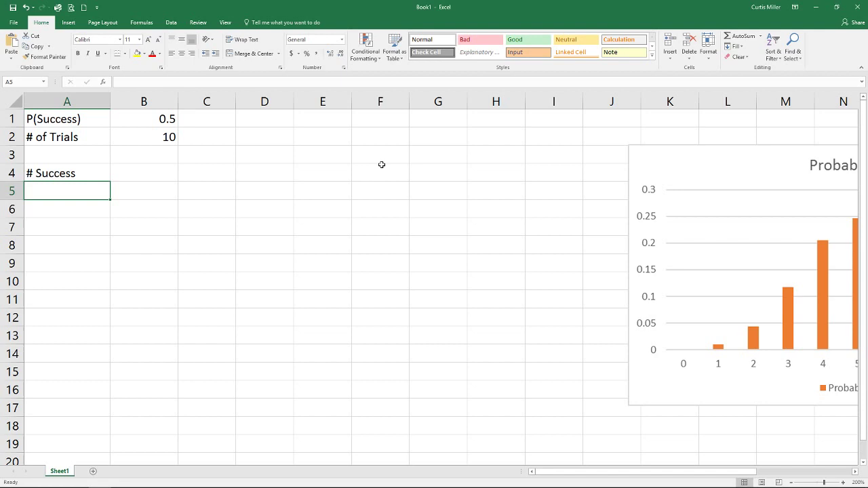
List the success counts 0 through 10 down A5:A15.
text(0)
key(Return)
text(1)
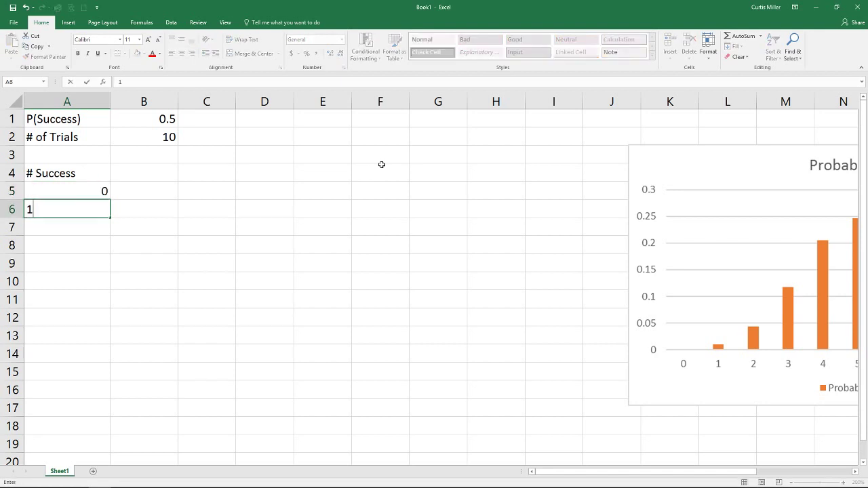
key(Return)
text(2)
key(Return)
text(3)
key(ctrl+Return)
key(Return)
text(4 5 6 )
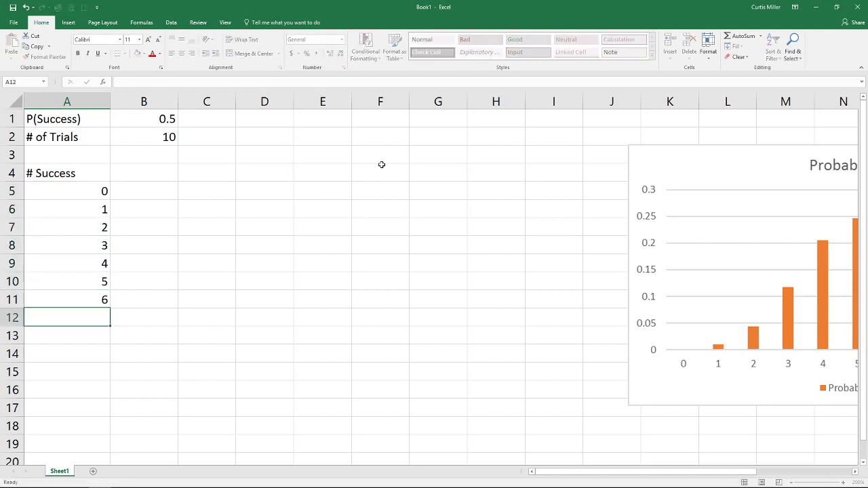
text(7 8 9 10)
key(Return)
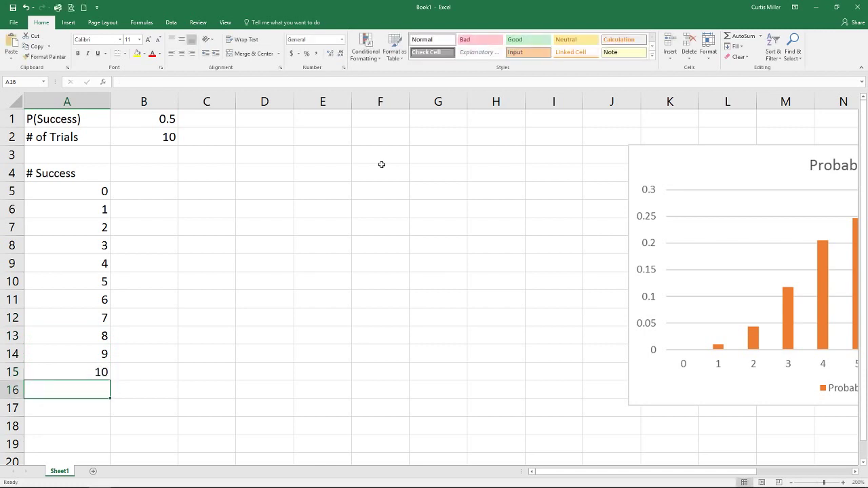
key(Right)
key(Up)
key(Up)
key(Up)
key(Up)
key(Up)
key(Up)
key(Up)
key(Up)
key(Up)
key(Up)
key(Up)
key(Up)
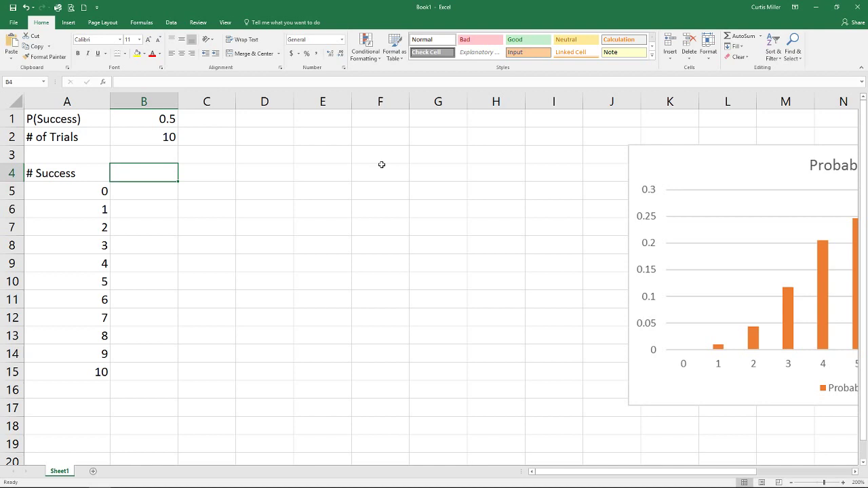
Put the header 'Probability' in B4 and start =BINOM.DIST( in B5.
text(Prob)
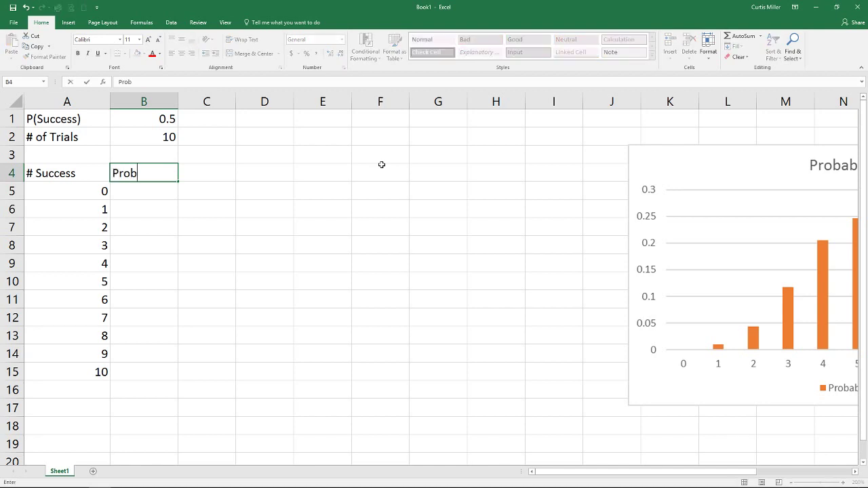
text(ability)
key(Return)
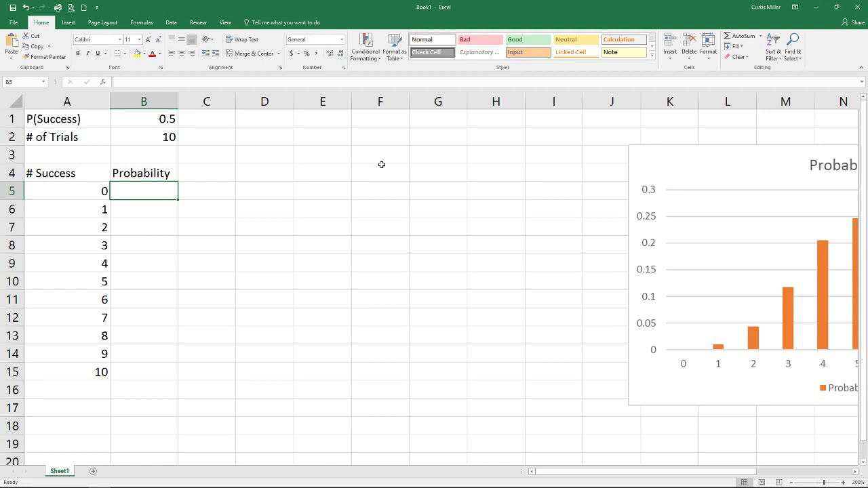
text(=)
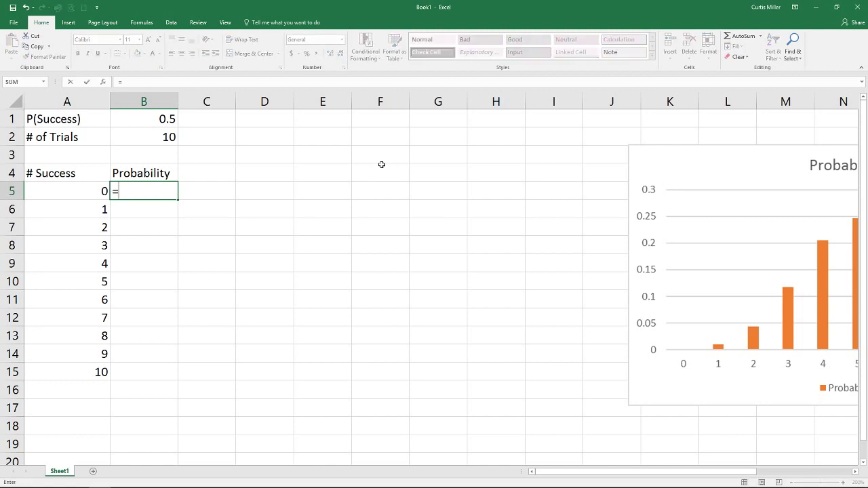
text(binom)
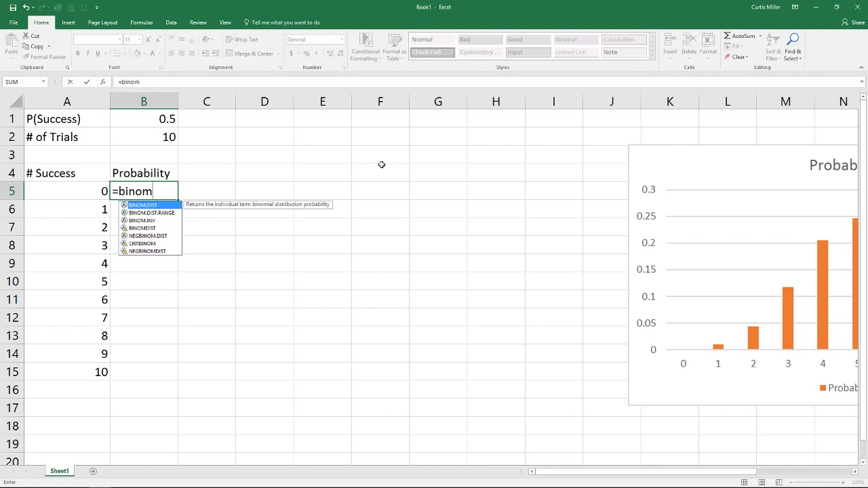
double_click(153, 207)
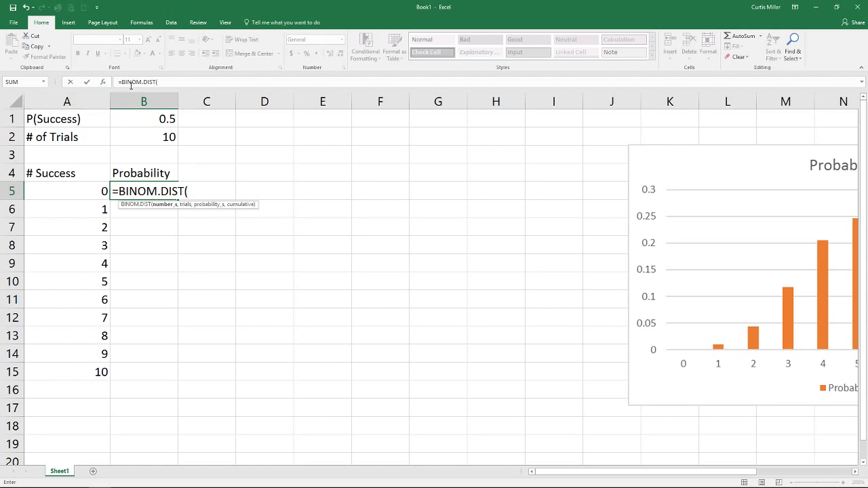
Give BINOM.DIST the arguments A5 for successes, $B$2 for trials and $B$1 for probability.
click(105, 85)
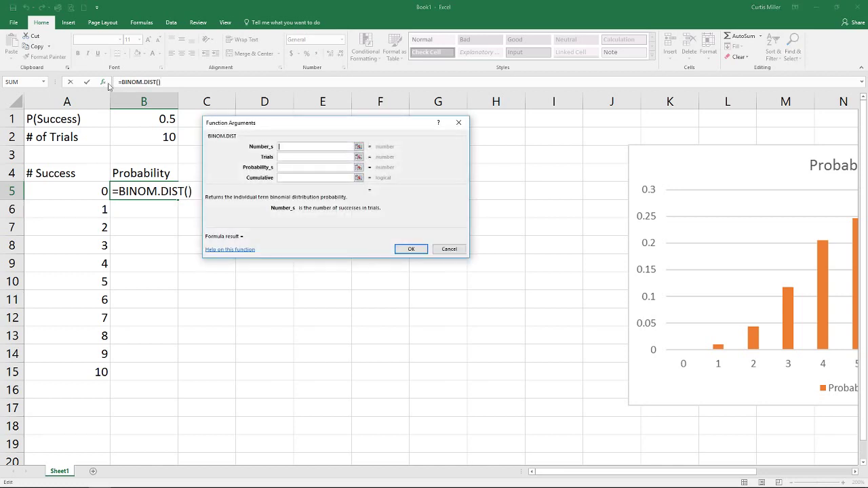
drag(291, 120, 331, 121)
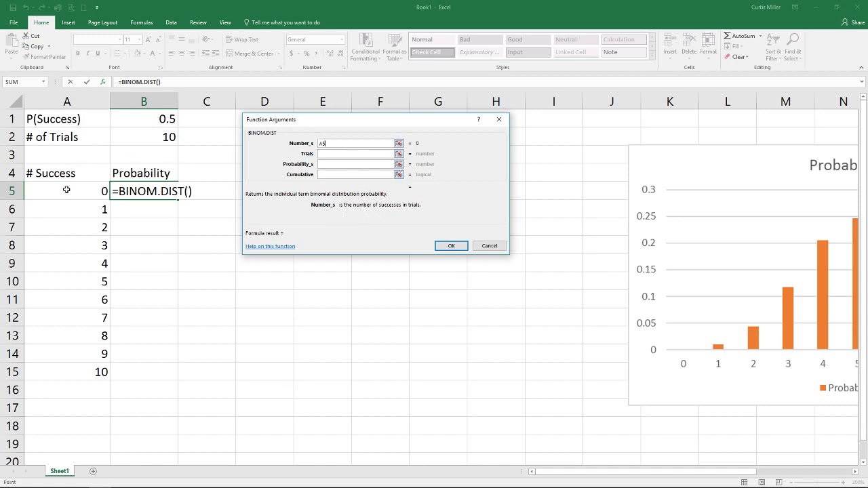
click(66, 190)
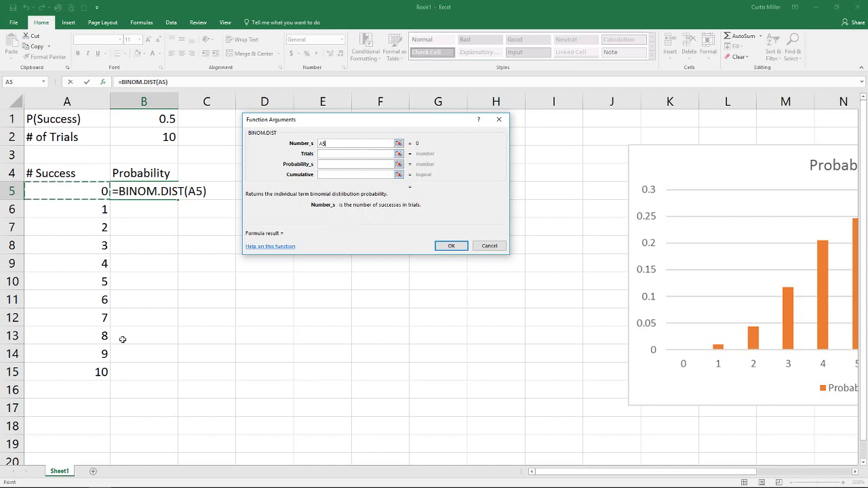
click(323, 153)
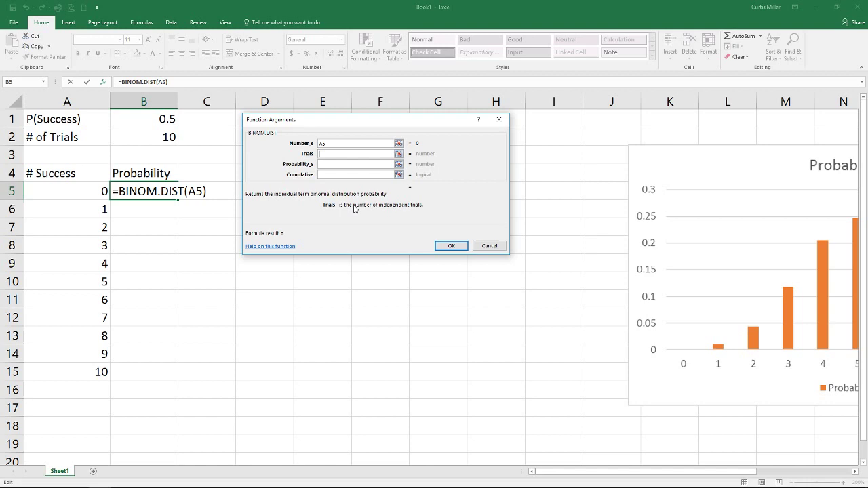
click(159, 137)
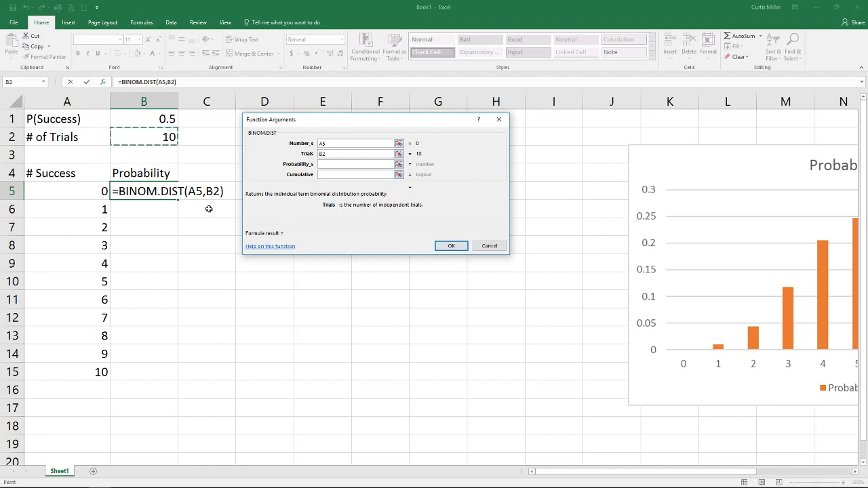
key(F4)
click(331, 165)
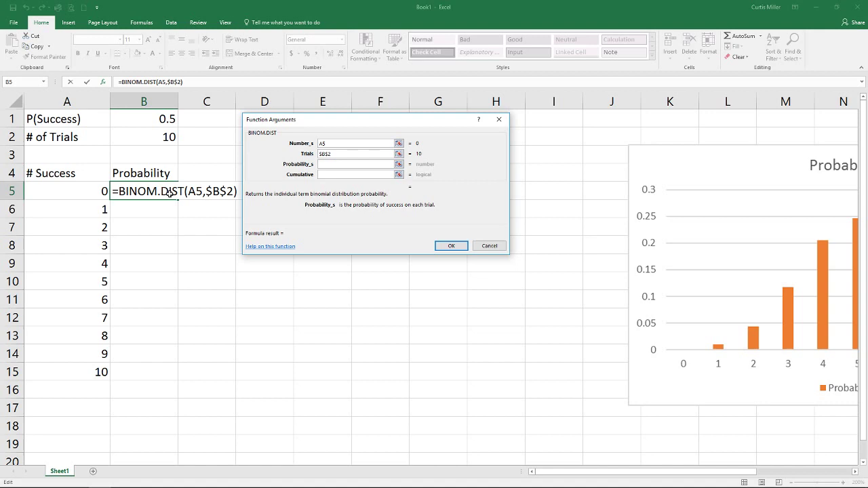
click(135, 120)
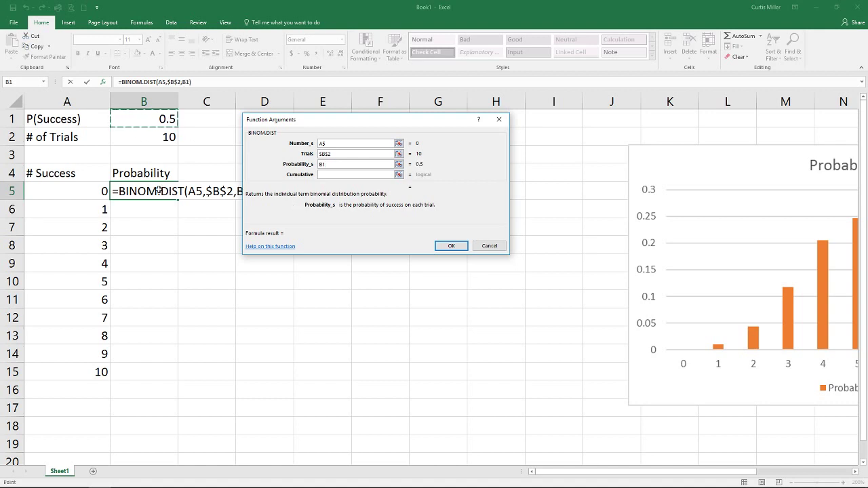
key(F4)
Set the Cumulative argument to FALSE so B5 returns 0.000976563.
click(327, 174)
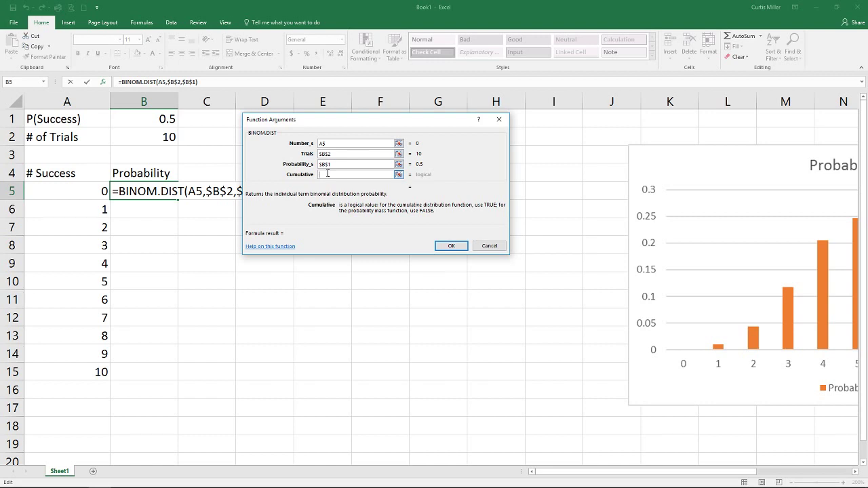
text(false)
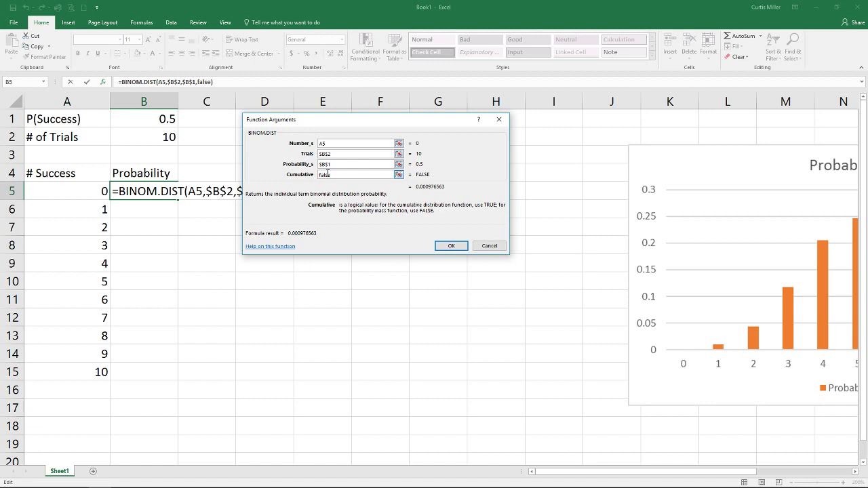
click(336, 143)
Confirm the B5 formula and fill it down through B15.
click(451, 246)
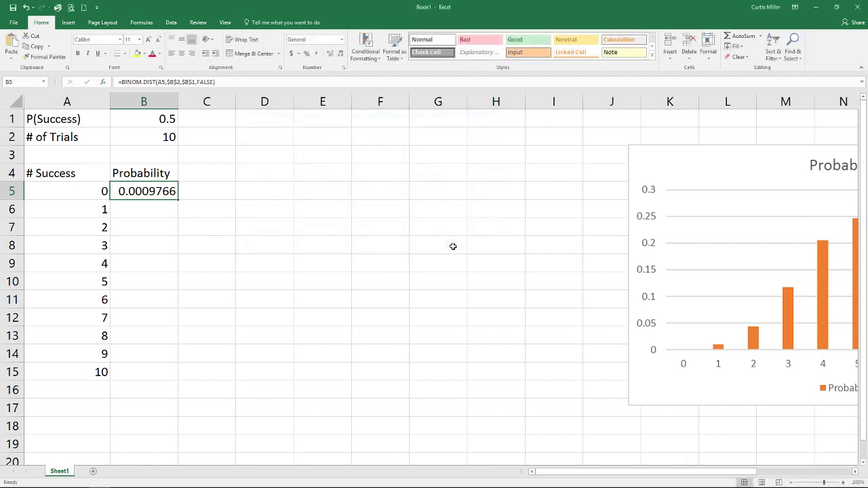
double_click(177, 199)
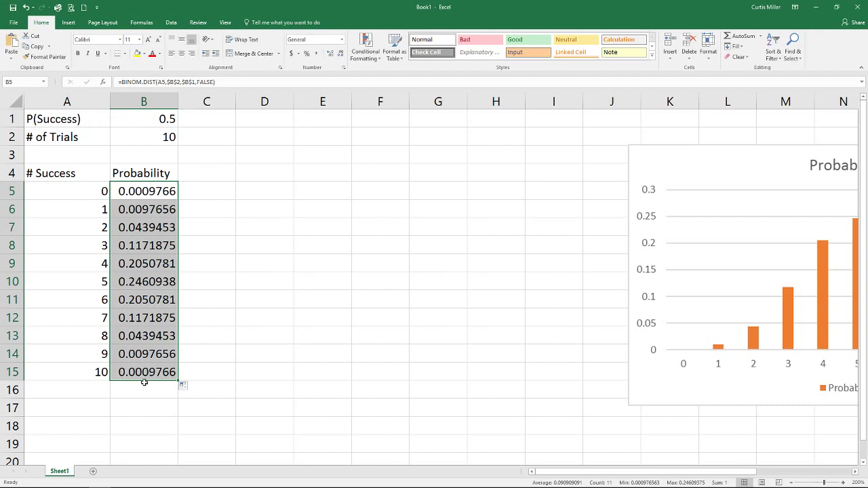
click(266, 122)
Label D1 as P(8).
text(P(*)
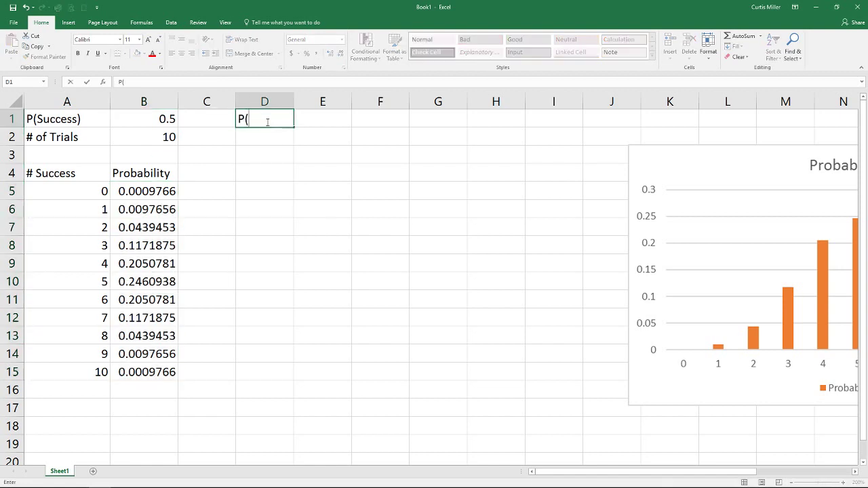
key(BackSpace)
key(BackSpace)
text((8))
key(Tab)
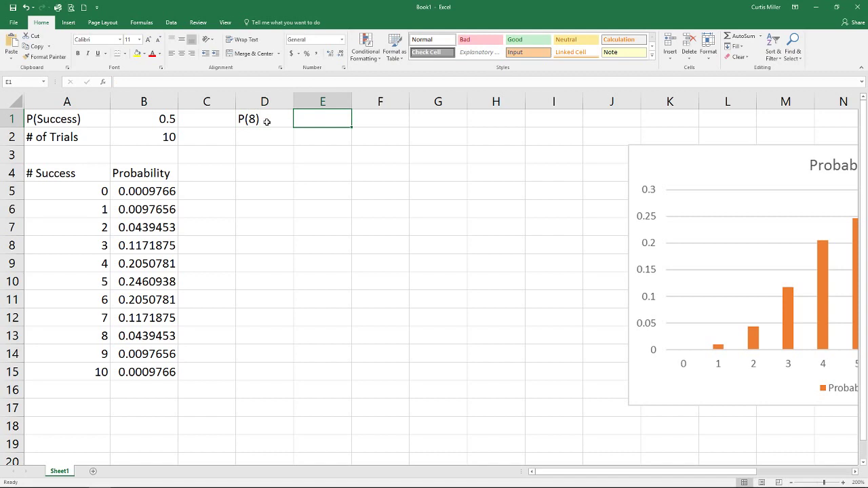
Set E1 to =B13, showing 0.04395, and type the P(<=4) label in D2.
text(=)
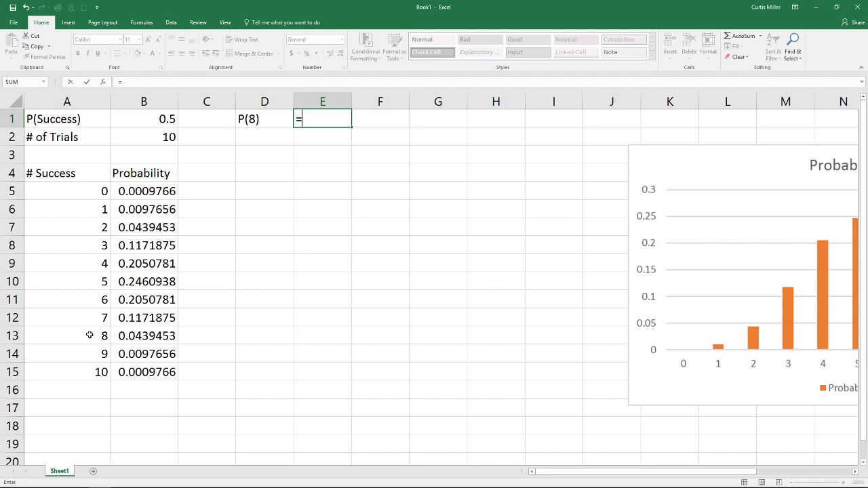
click(142, 335)
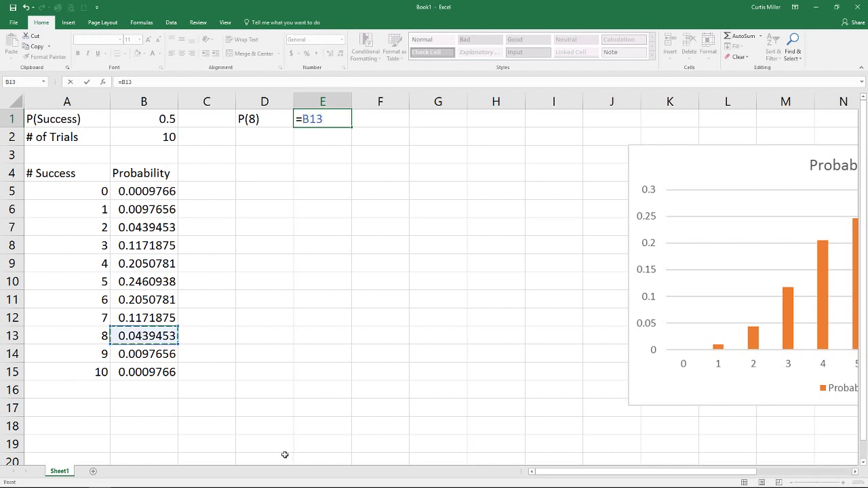
key(Return)
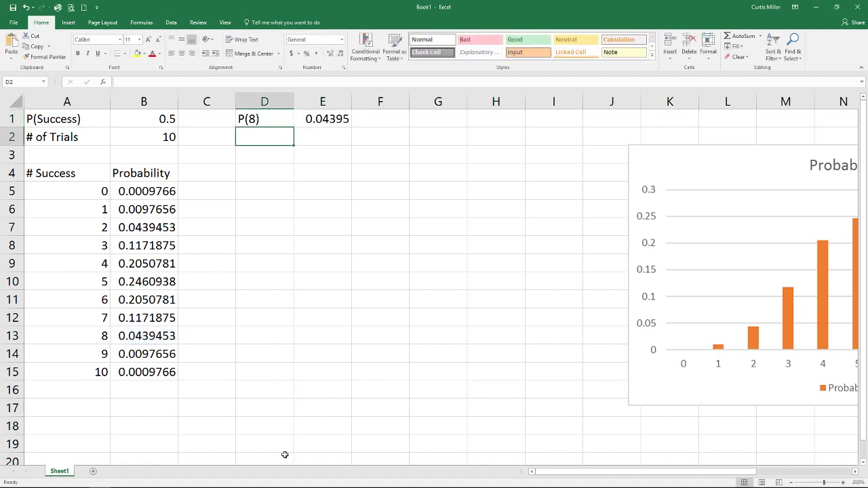
text(P)
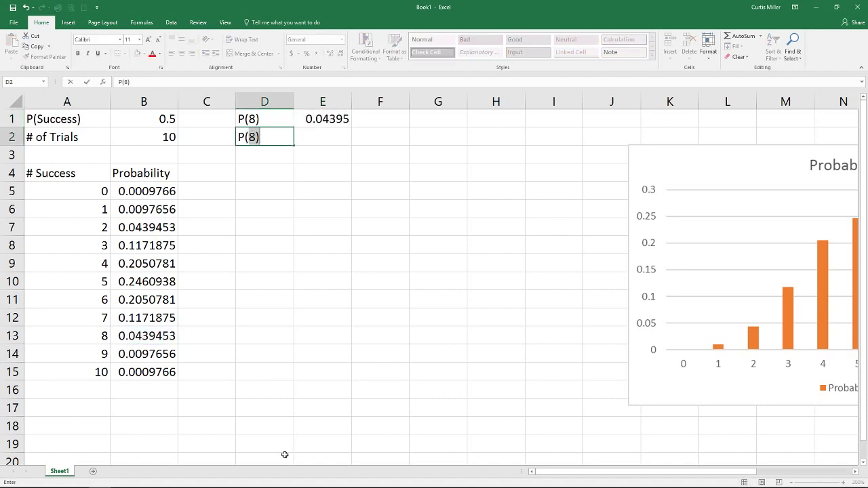
text((<=4))
Enter =SUM(B5:B9) in E2, giving 0.37695.
key(Tab)
text(sum)
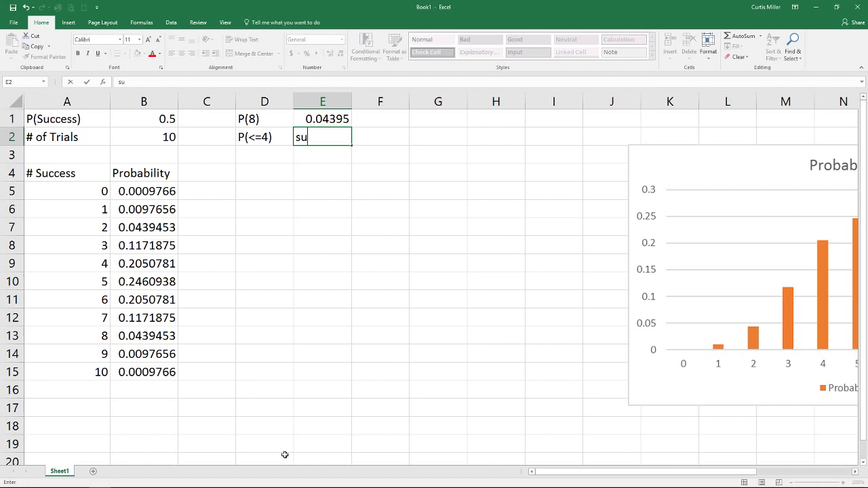
key(BackSpace)
key(BackSpace)
key(BackSpace)
text(=s)
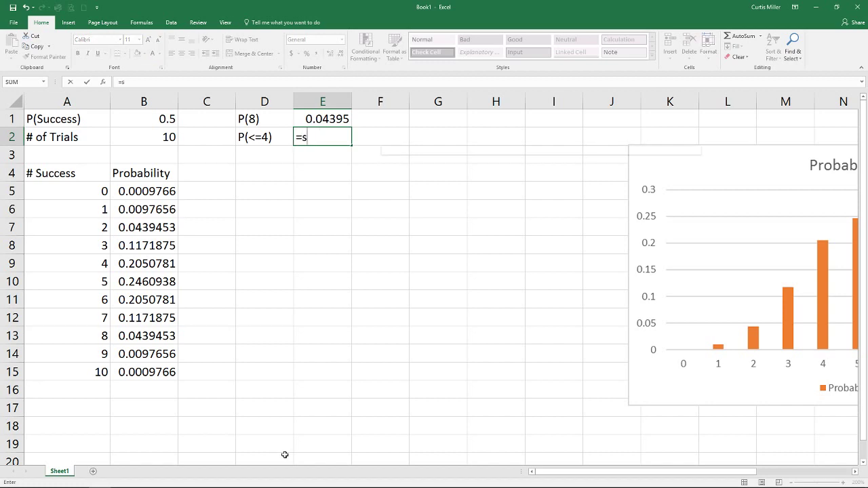
text(um()
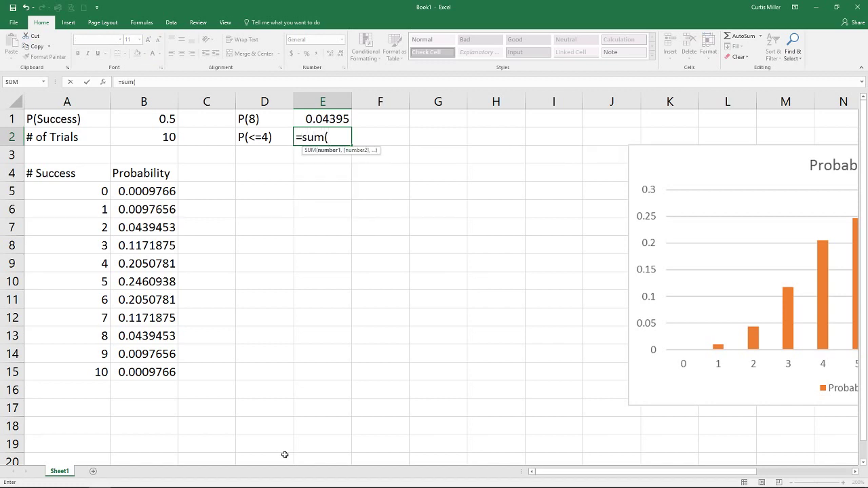
drag(155, 192, 144, 265)
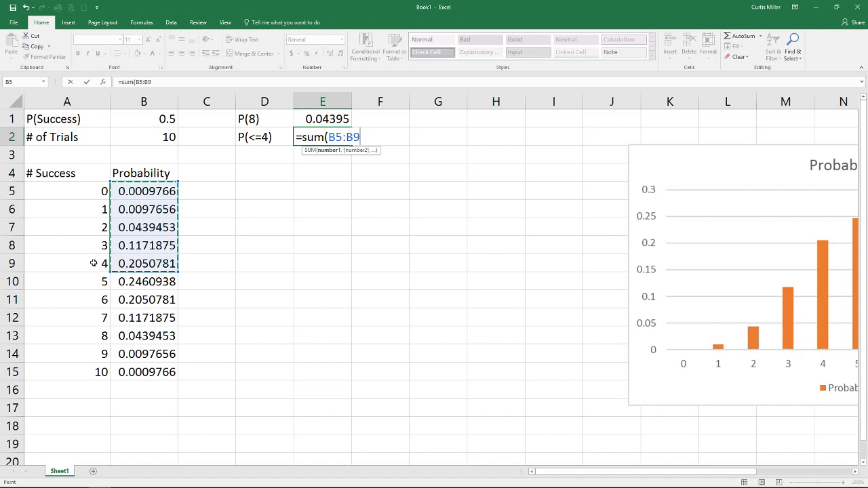
text())
key(Return)
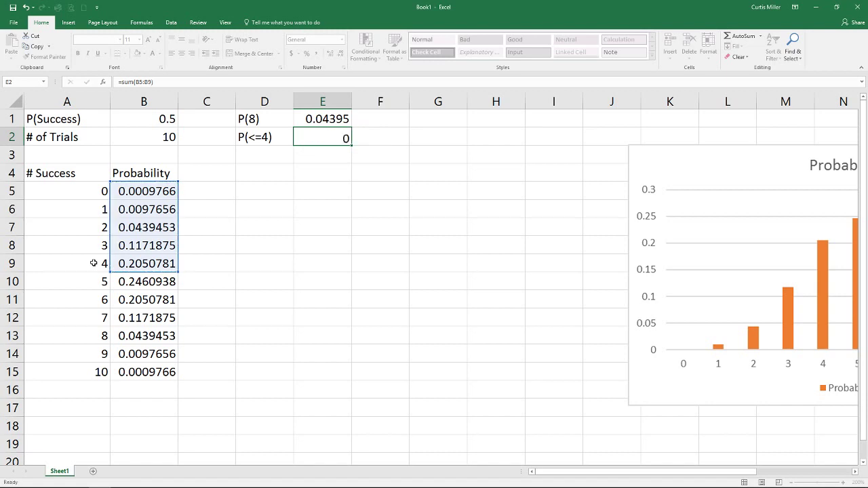
key(Left)
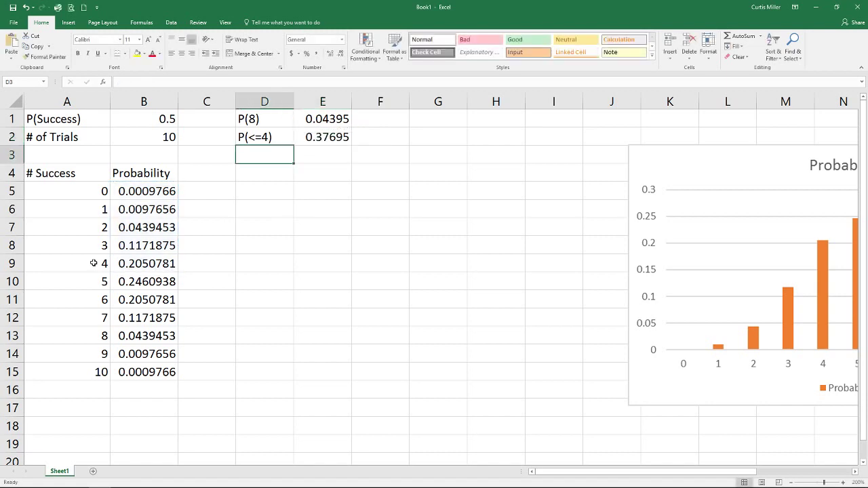
drag(155, 192, 156, 265)
Label D3 as P(<4) and enter =SUM(B5:B8) in E3, giving 0.17188.
click(247, 154)
text(P()
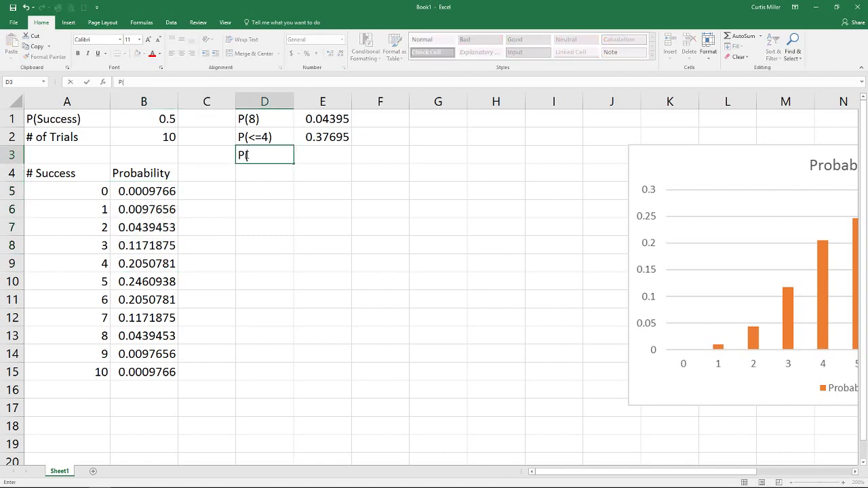
text(<4))
key(Tab)
text(=sum()
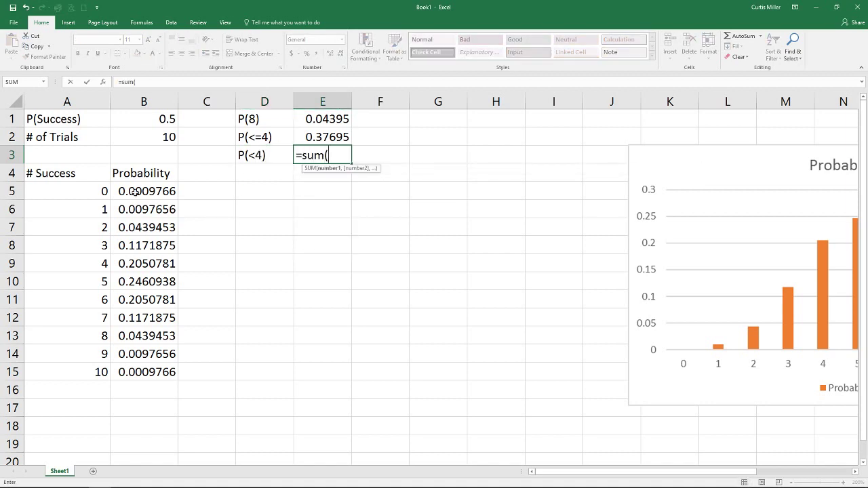
drag(143, 192, 142, 244)
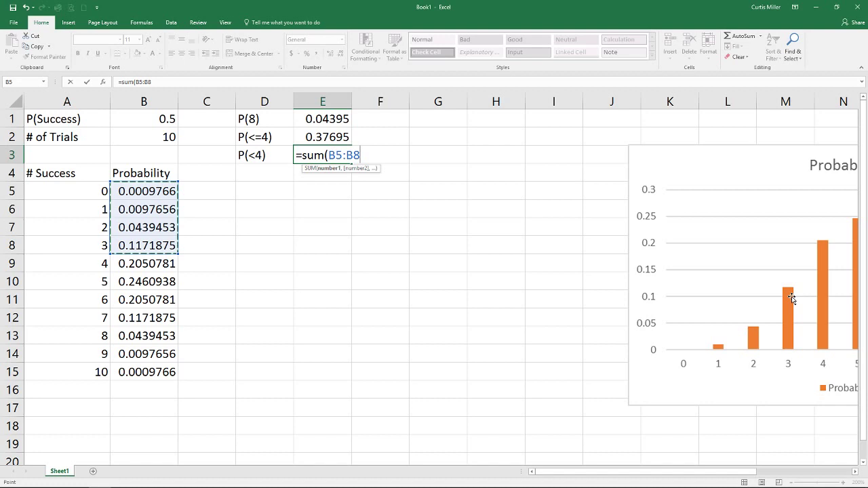
key(Return)
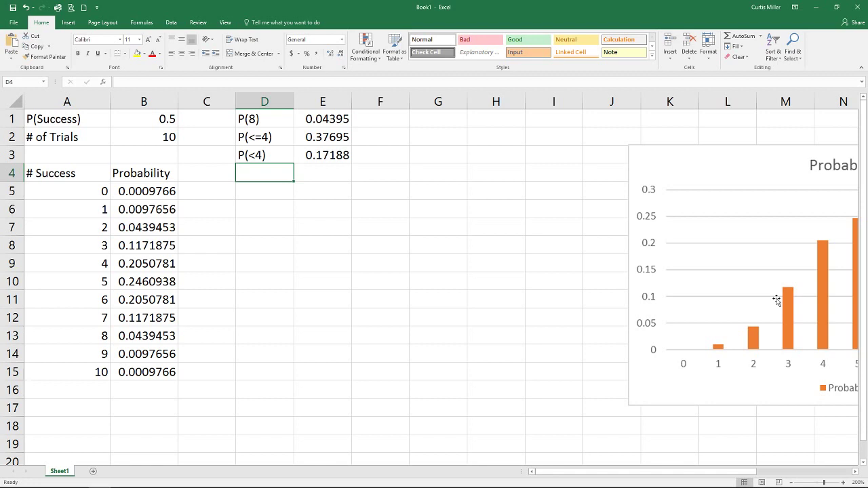
Label D4 as P(>4), correcting the mistyped P(>8).
text(P()
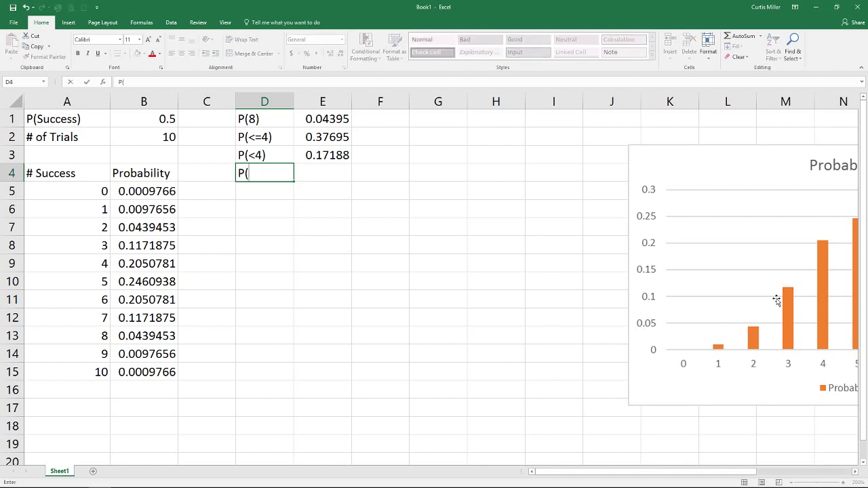
text(>8))
key(Tab)
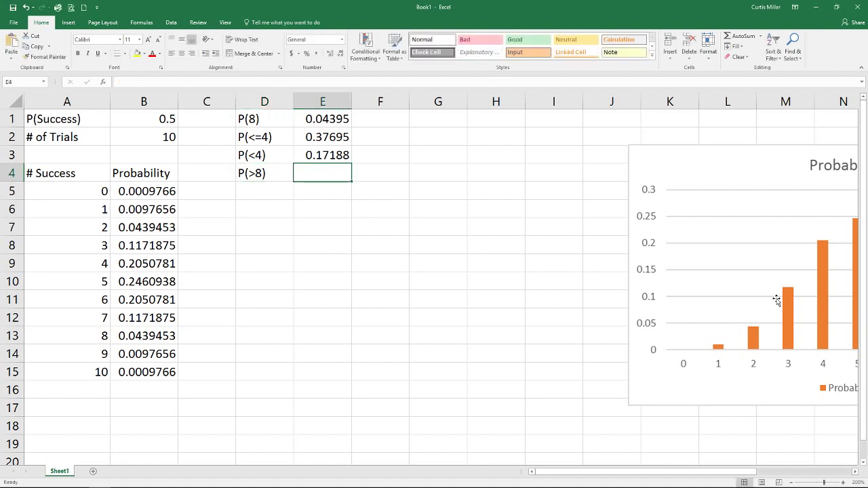
key(Left)
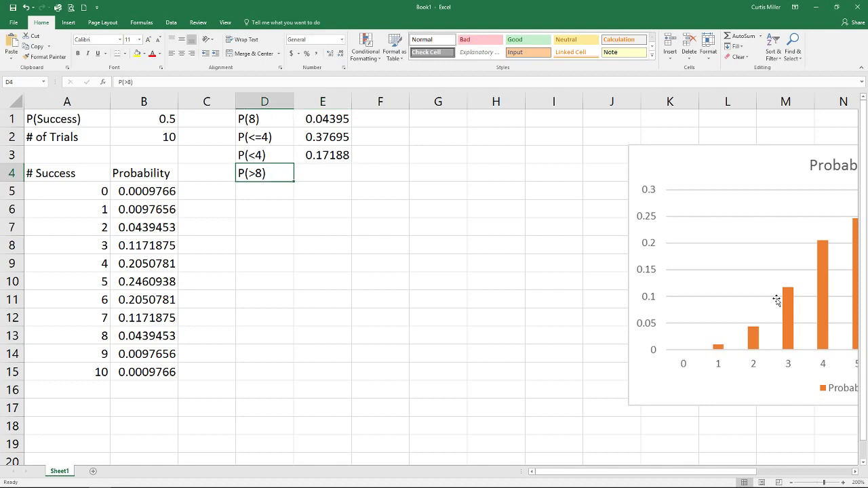
text(P()
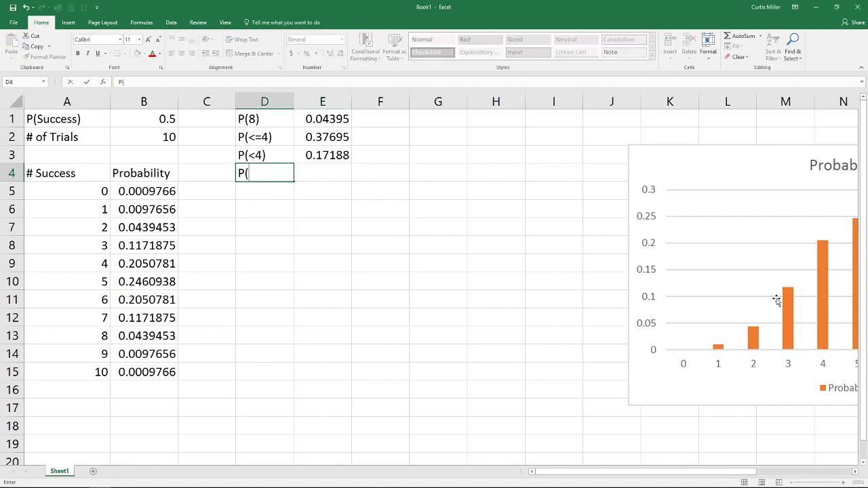
text(>4))
key(Tab)
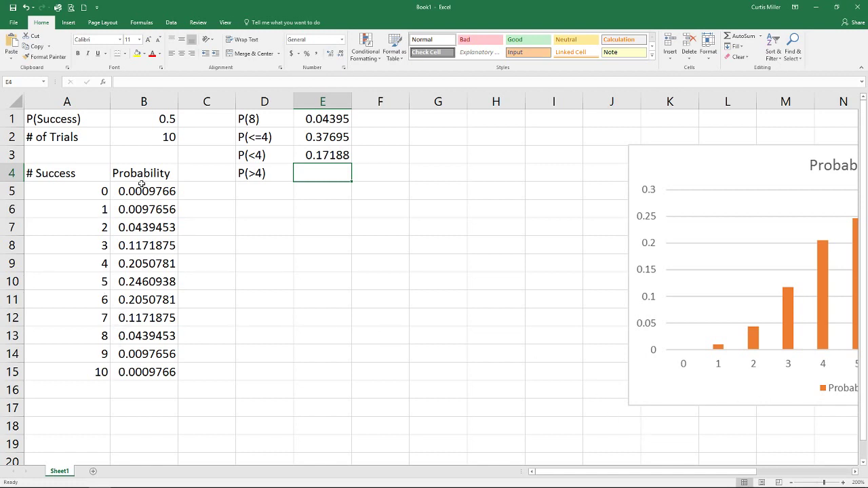
AutoSum B5:B15 into B16, totalling 1.
click(136, 394)
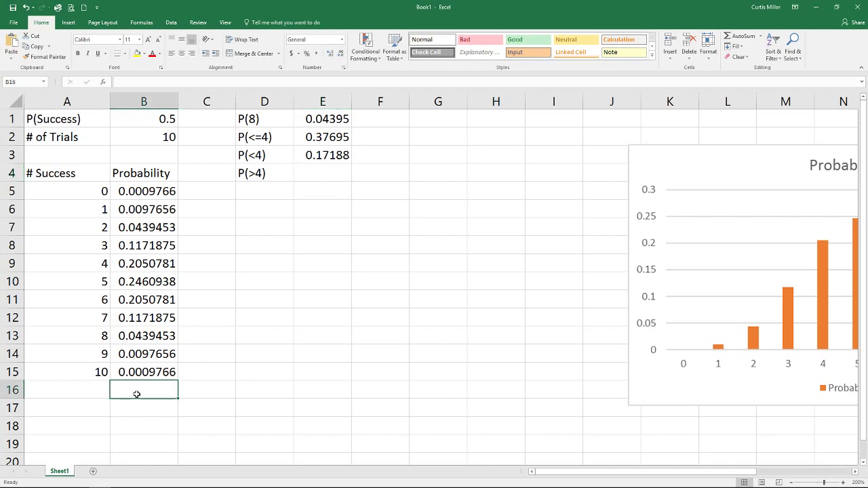
click(743, 36)
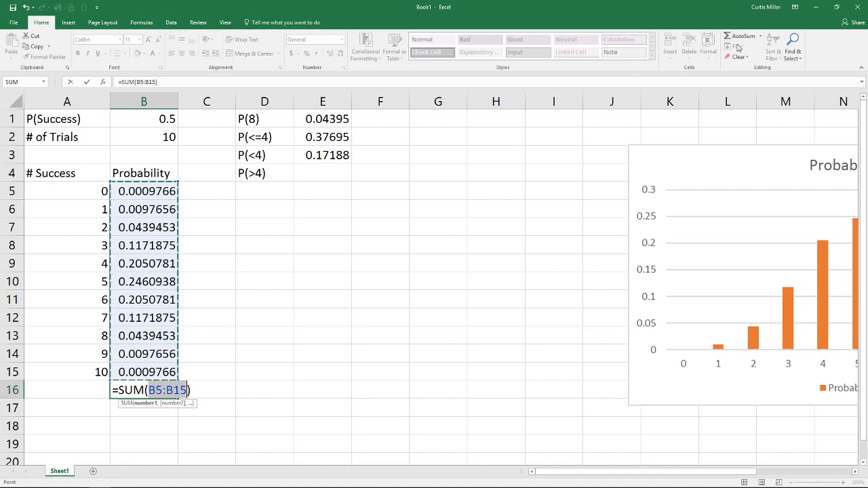
key(Return)
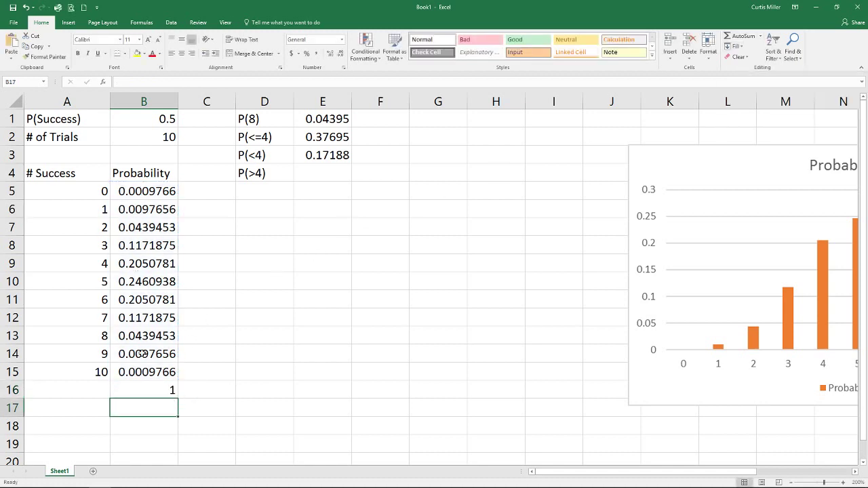
Enter =1-E2 in E4 for P(>4) = 0.62305, and verify it against the B10:B15 total.
click(320, 170)
text(=)
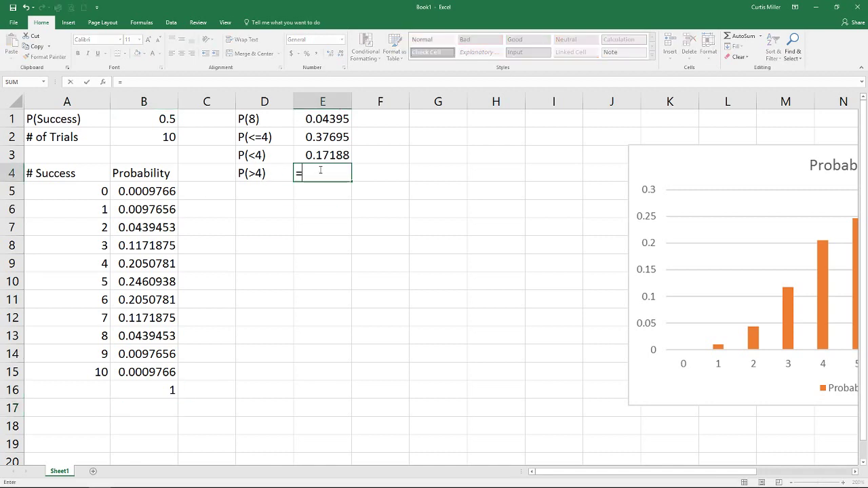
text(1-)
click(325, 137)
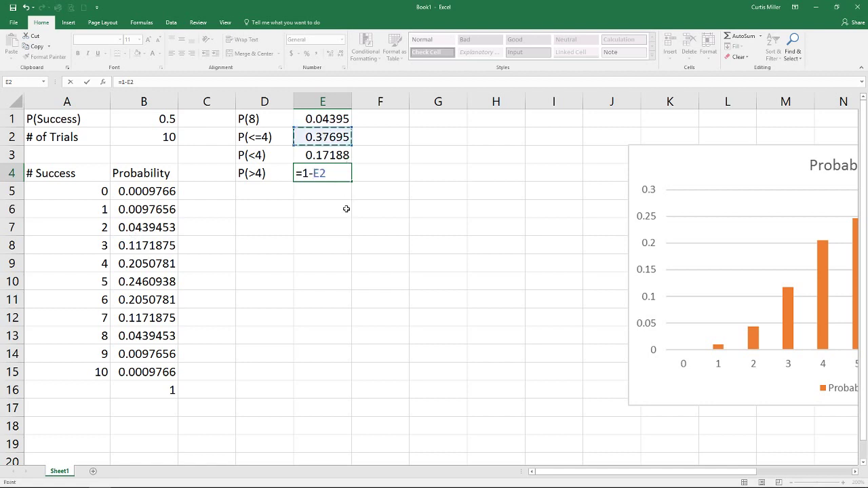
key(Return)
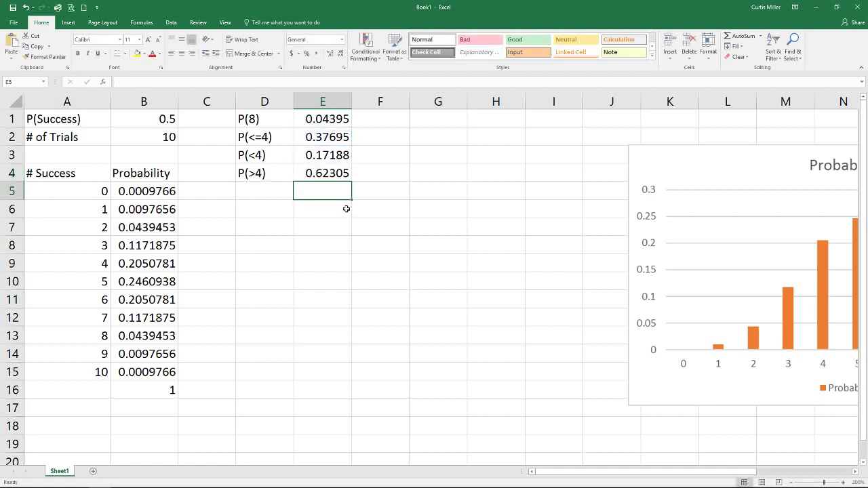
drag(132, 278, 131, 376)
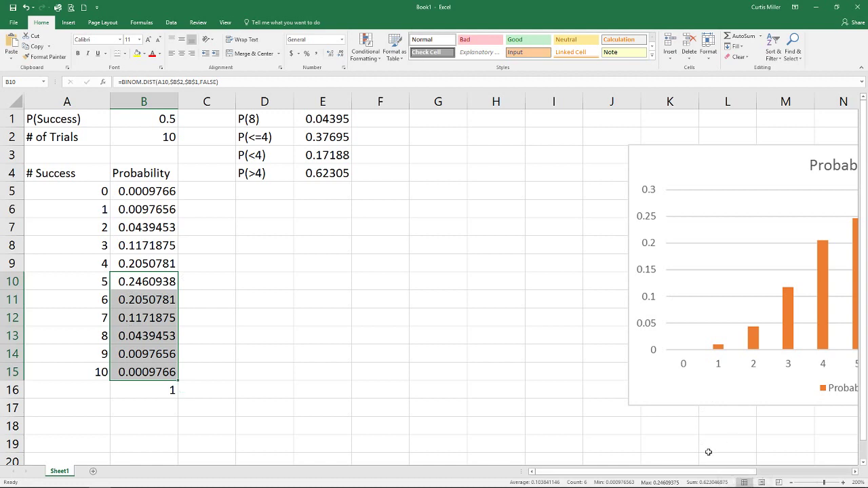
click(323, 176)
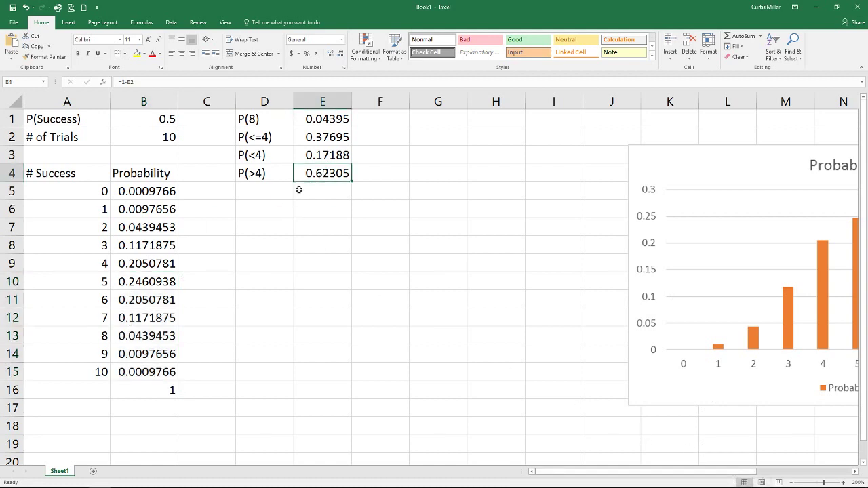
click(251, 183)
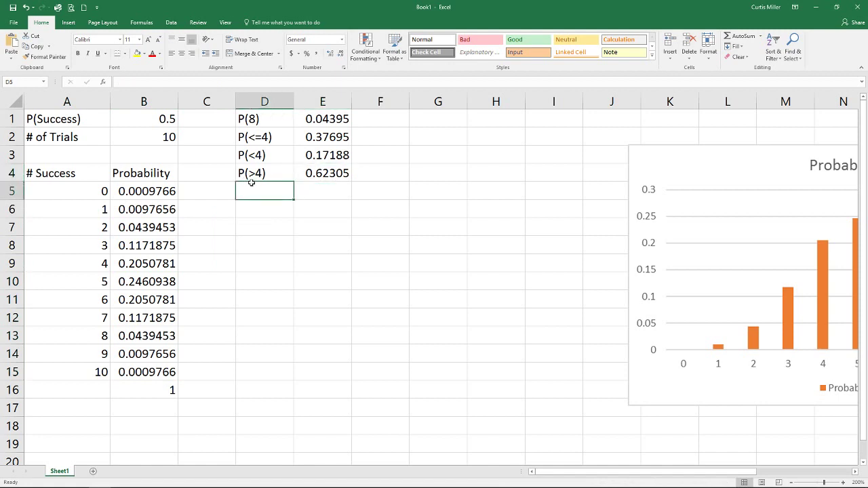